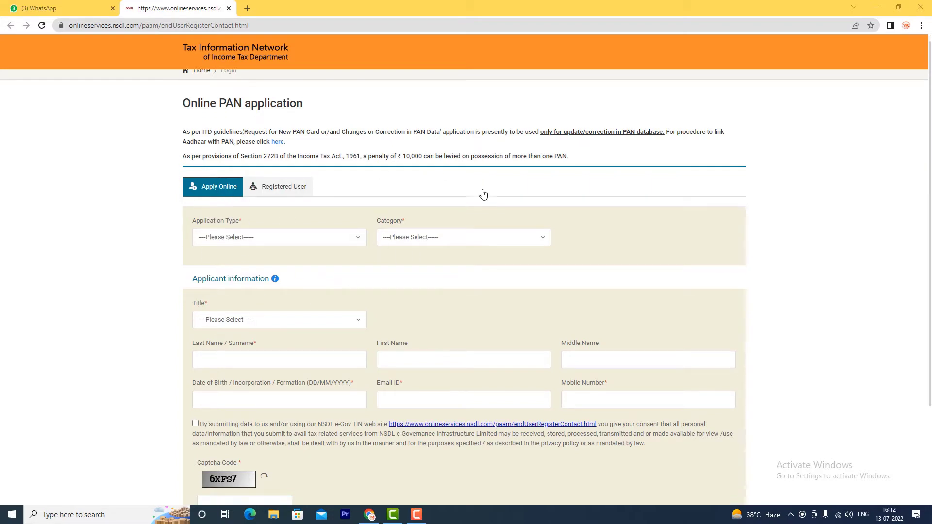
Set the application type to Changes or Correction in existing PAN Data / Reprint of PAN Card and the category to INDIVIDUAL
scroll(482, 194, down, 2)
scroll(388, 221, up, 2)
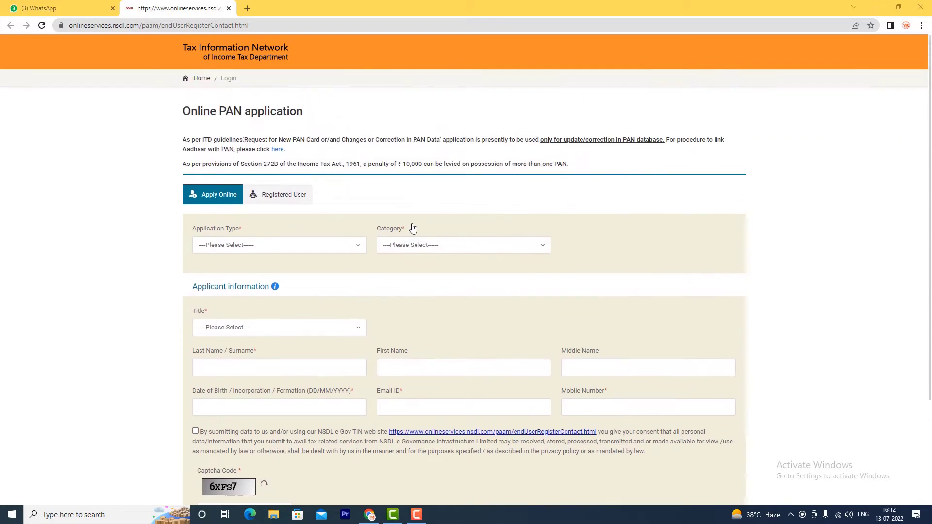
click(248, 249)
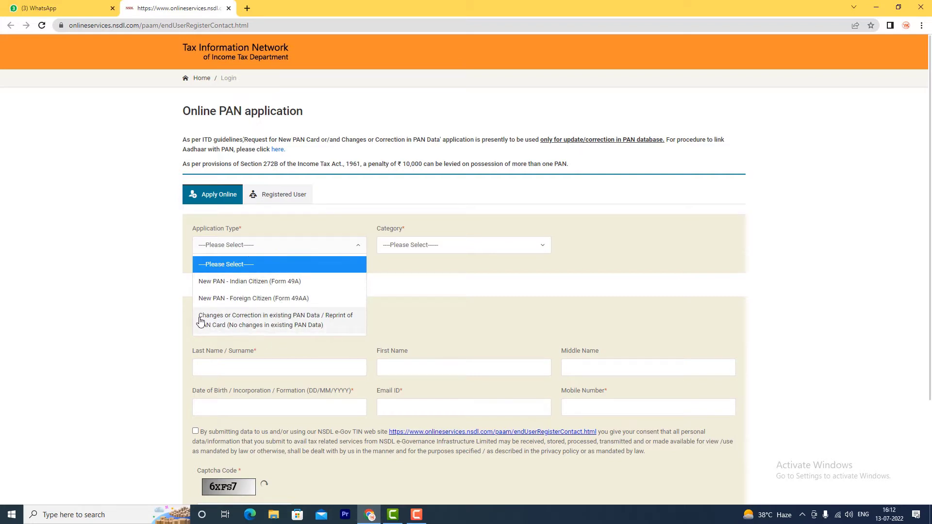
click(252, 324)
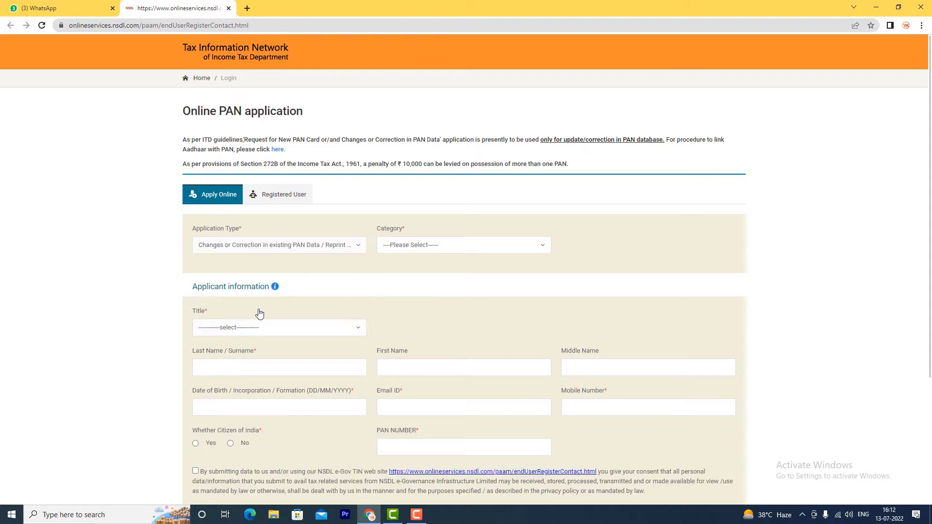
click(404, 245)
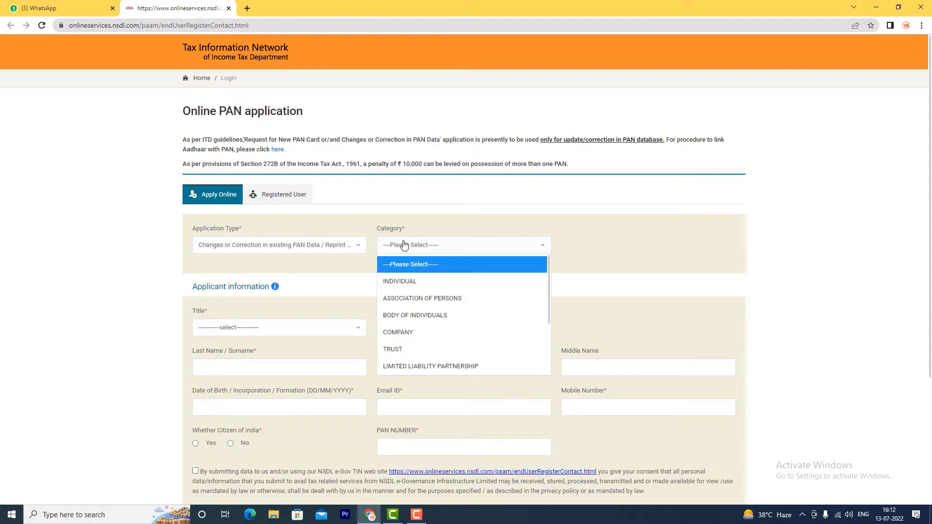
click(410, 282)
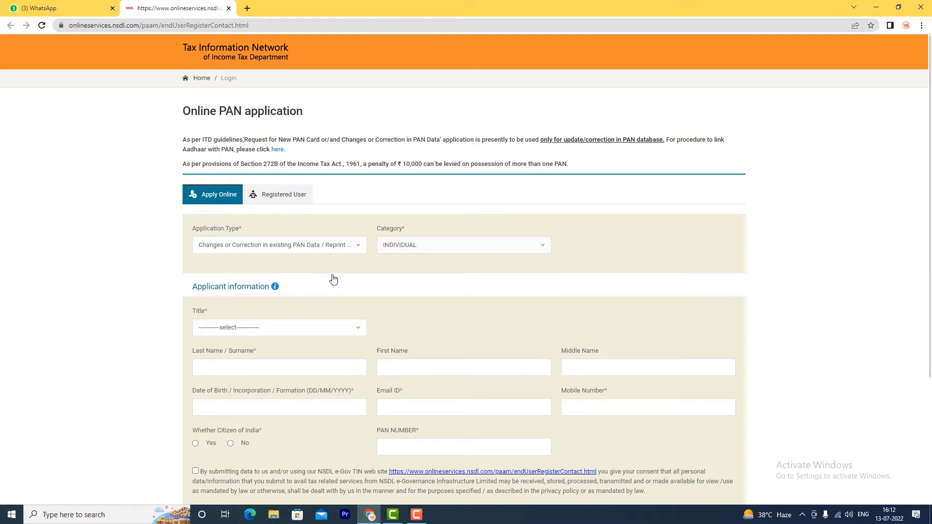
Examine the applicant information fields for title, names, date of birth, email ID and mobile number
scroll(347, 272, down, 3)
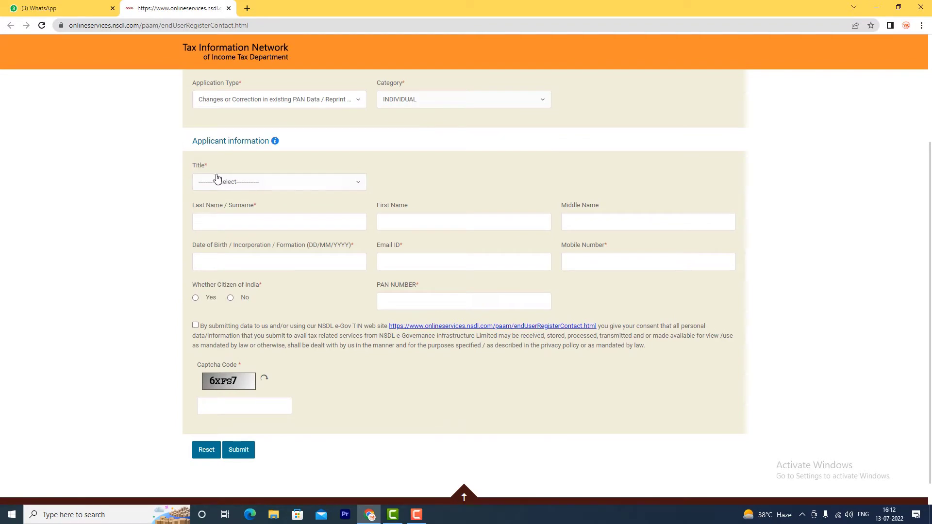
click(247, 185)
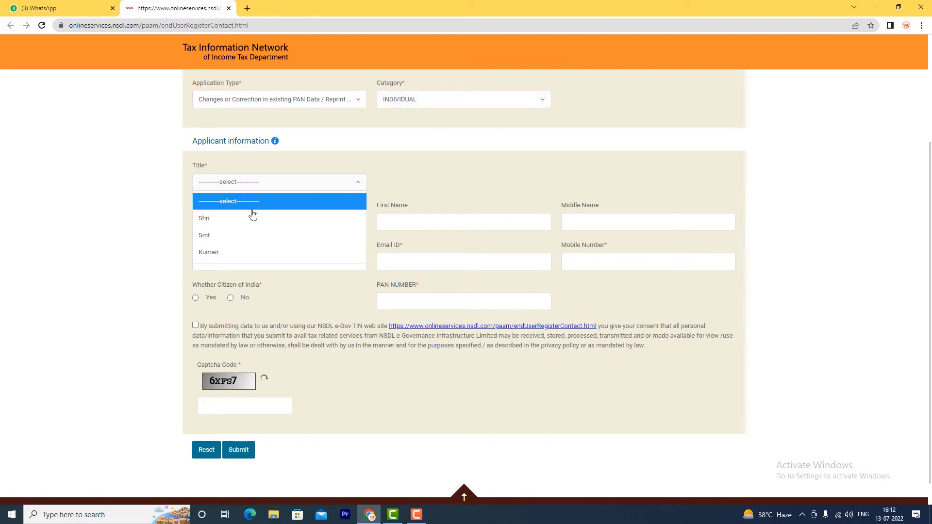
click(423, 184)
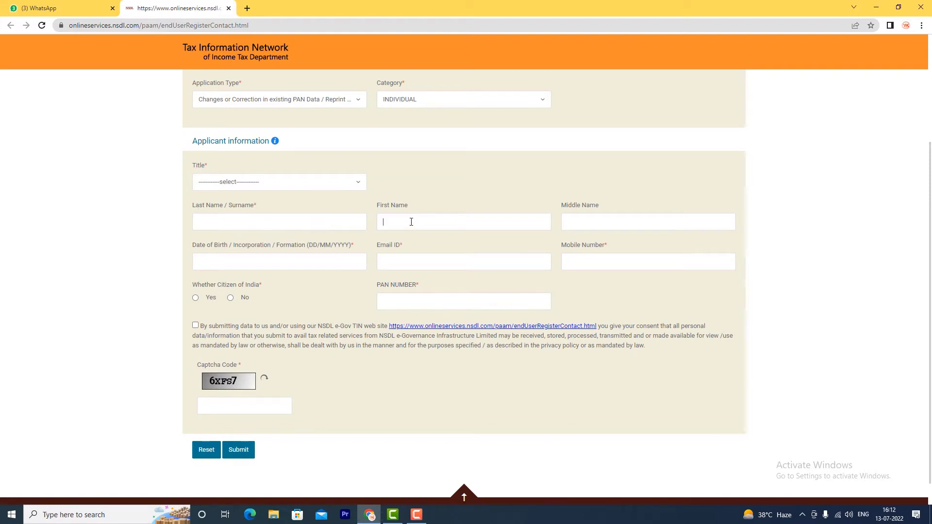
click(599, 217)
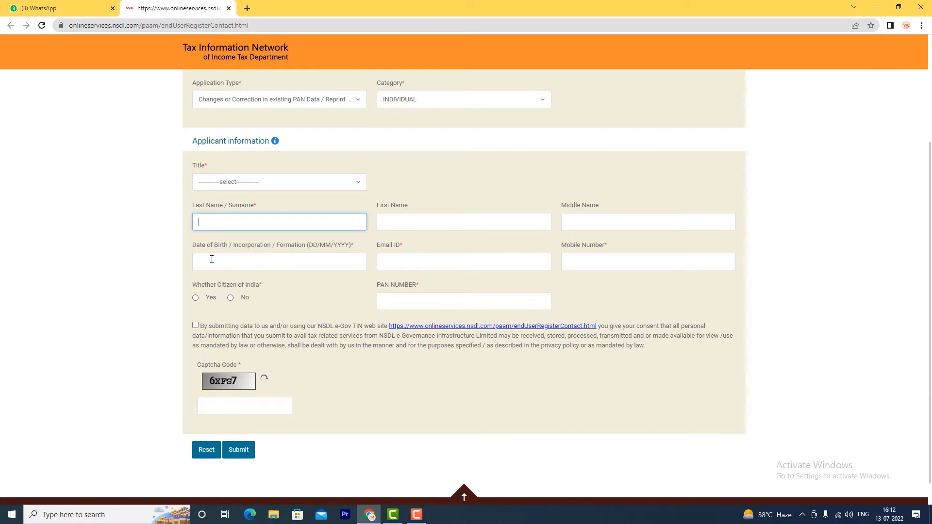
click(262, 262)
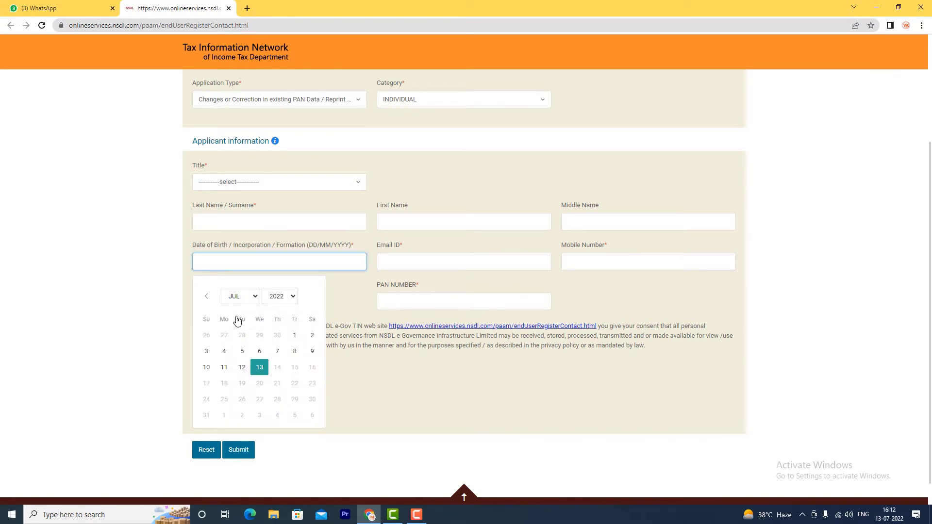
click(404, 260)
click(570, 261)
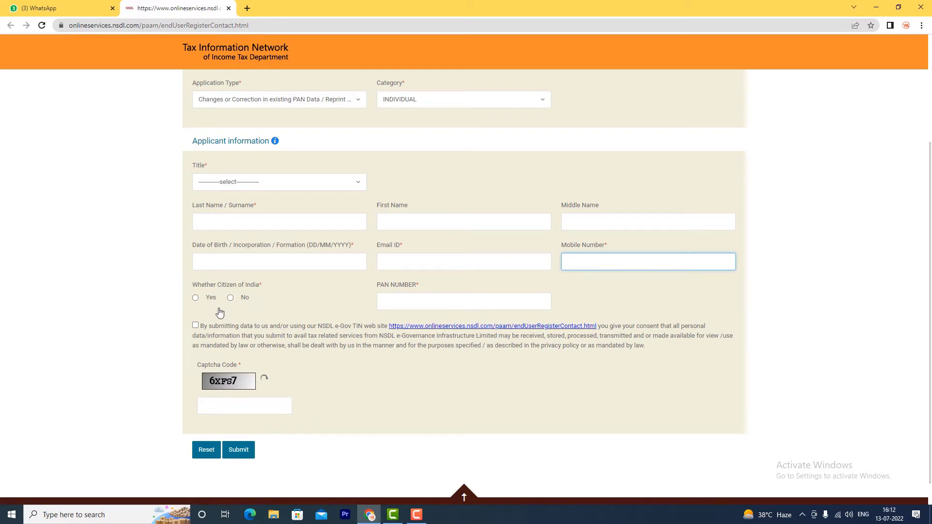
Declare the applicant a citizen of India, accept the data consent, and submit the registration with the PAN and captcha fields
click(195, 297)
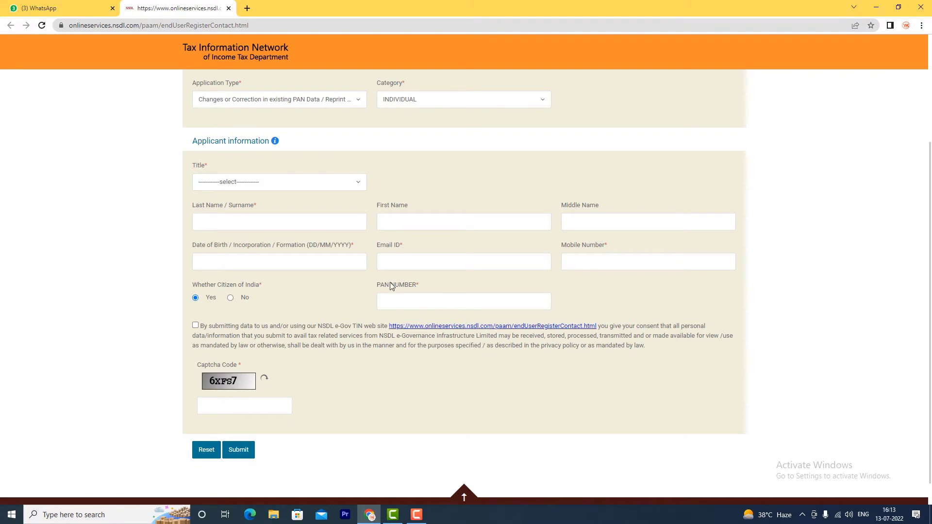
click(403, 302)
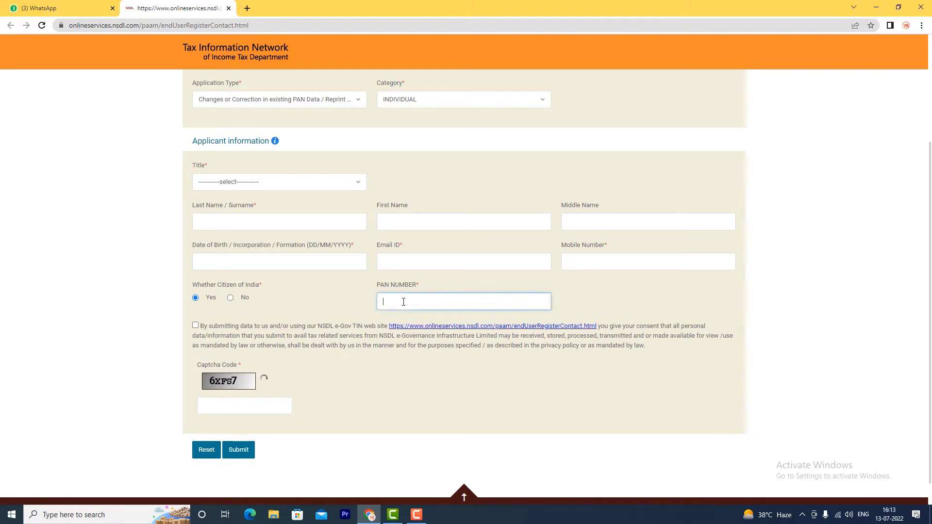
click(195, 325)
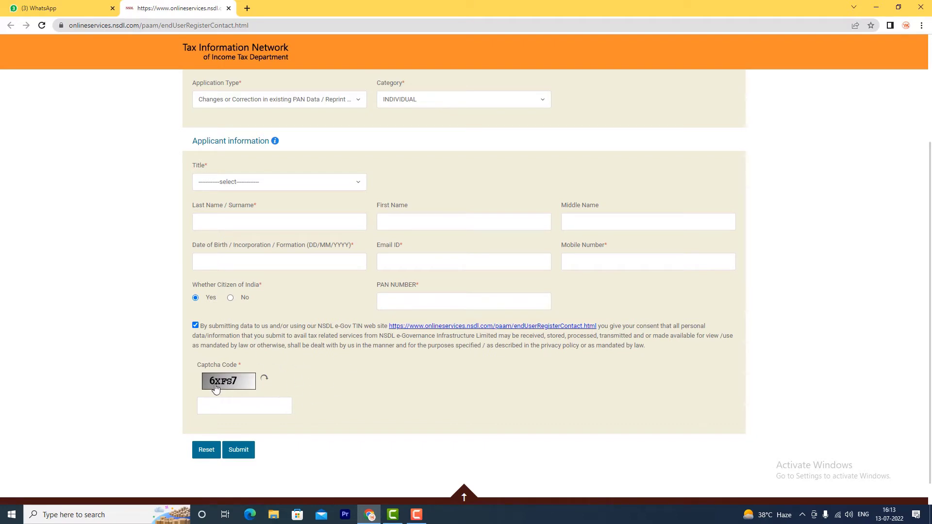
click(234, 406)
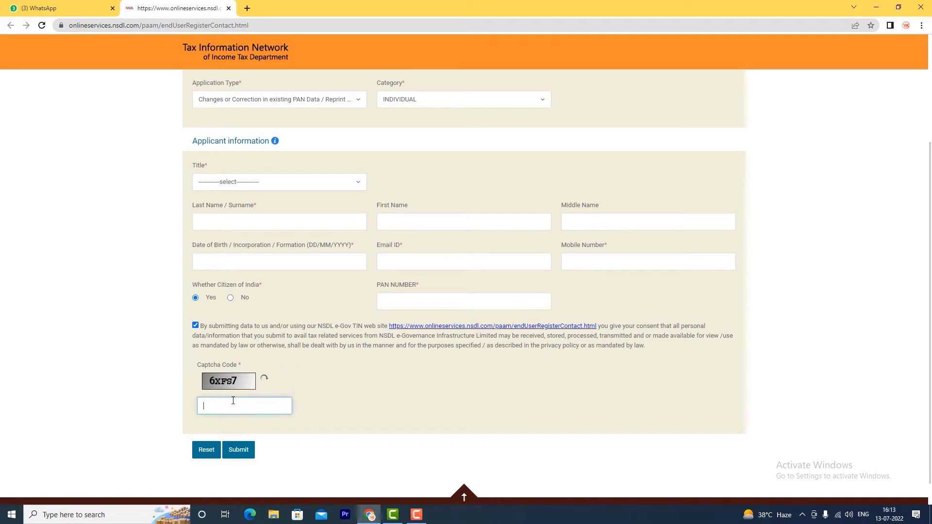
click(247, 451)
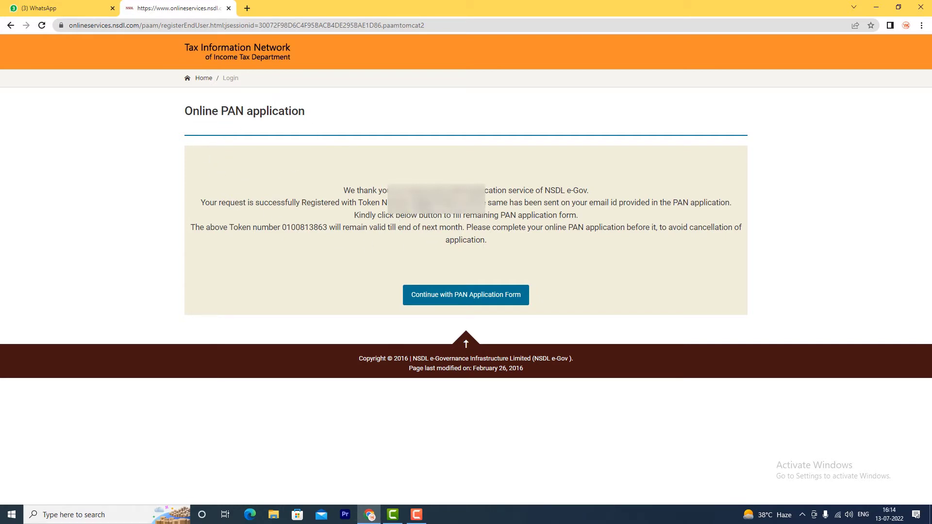
Highlight the token number in the registration confirmation message
drag(417, 190, 440, 204)
click(377, 261)
click(398, 272)
double_click(434, 202)
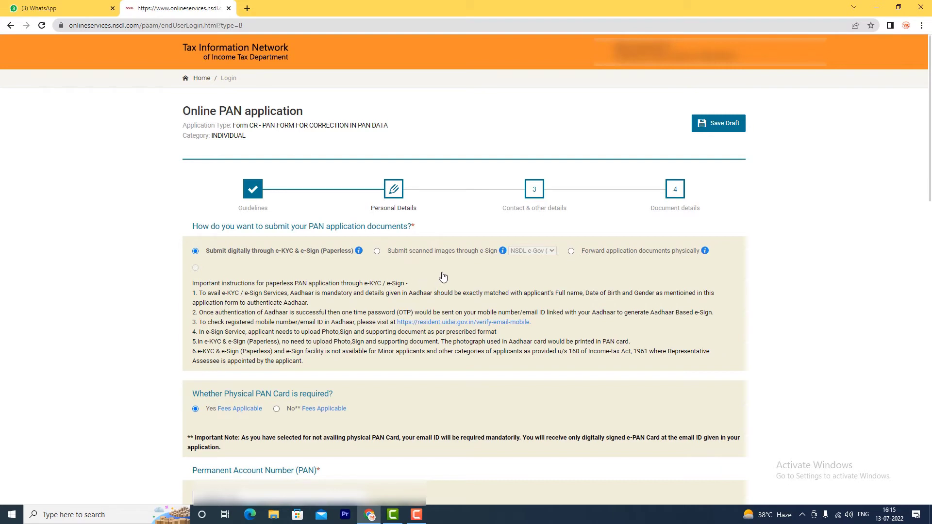
Choose to submit the application documents digitally through e-KYC & e-Sign (Paperless)
click(377, 252)
click(571, 251)
click(196, 251)
mouse_move(277, 418)
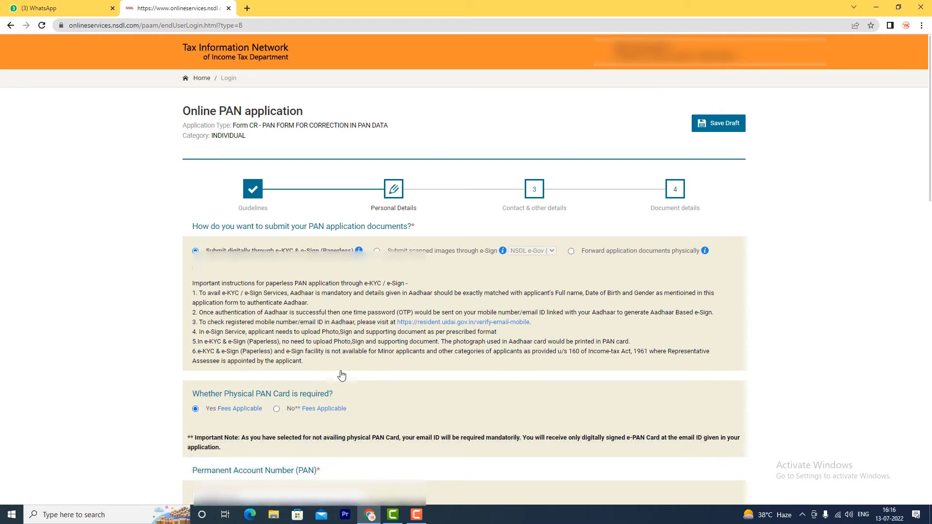
Fill in the Aadhaar section with the number's last four digits and the agreement to print the Aadhaar photograph
scroll(437, 395, down, 5)
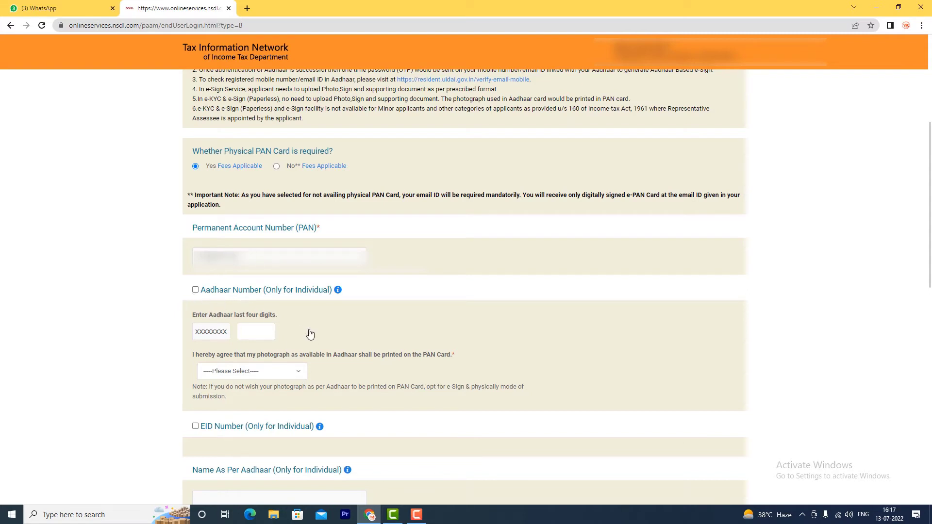
click(222, 334)
click(260, 331)
click(270, 379)
scroll(265, 377, down, 3)
click(209, 260)
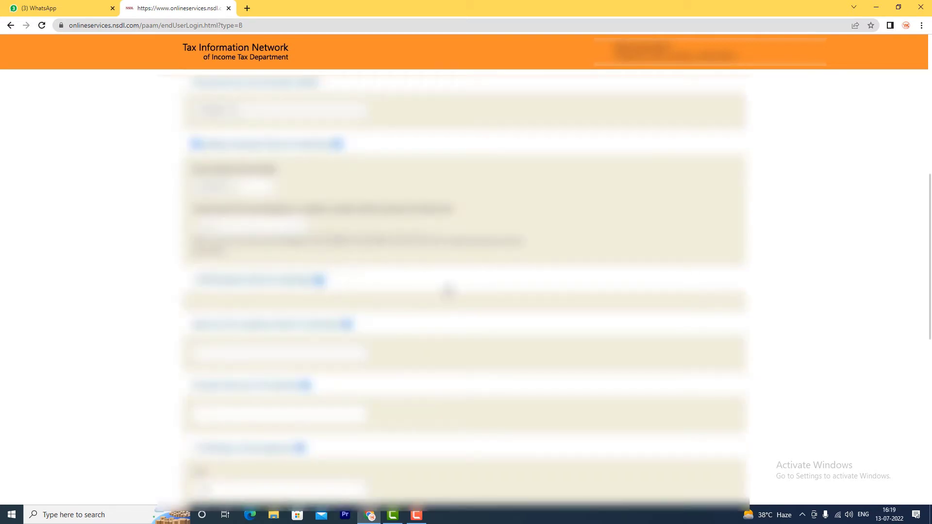
Examine the applicant's last, first and middle name fields in the full name section
scroll(449, 292, down, 7)
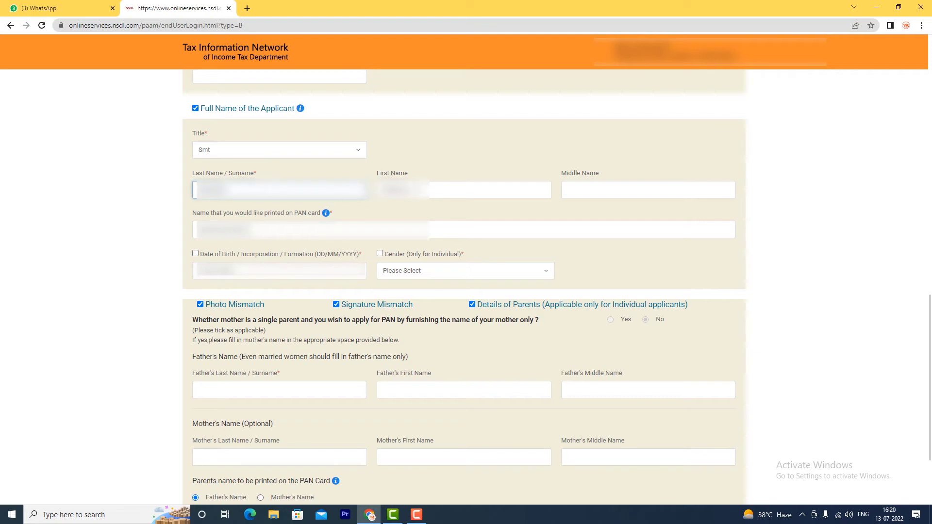
click(489, 190)
key(shift+Tab)
click(620, 191)
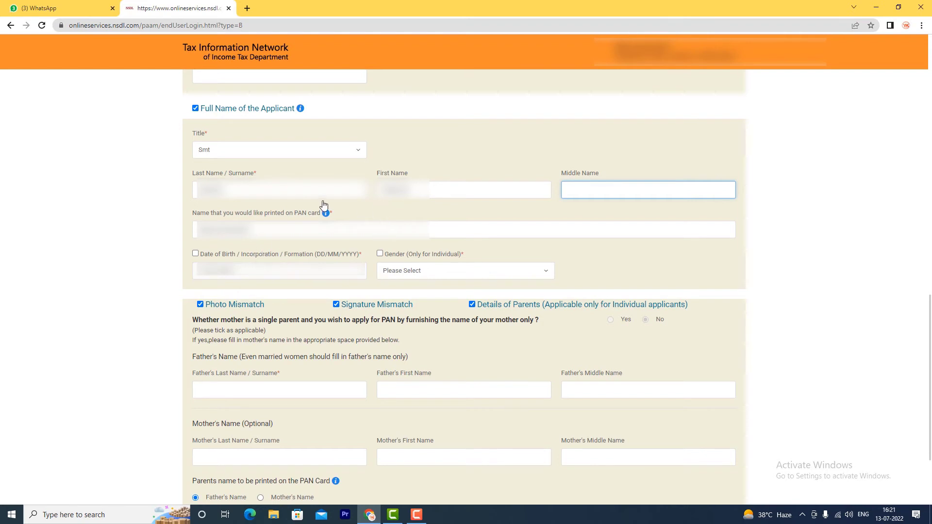
click(195, 254)
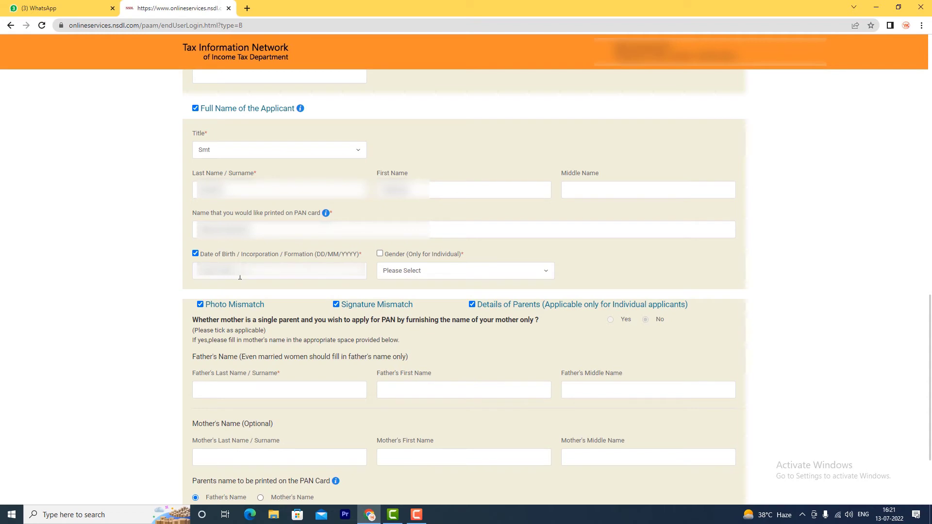
click(279, 270)
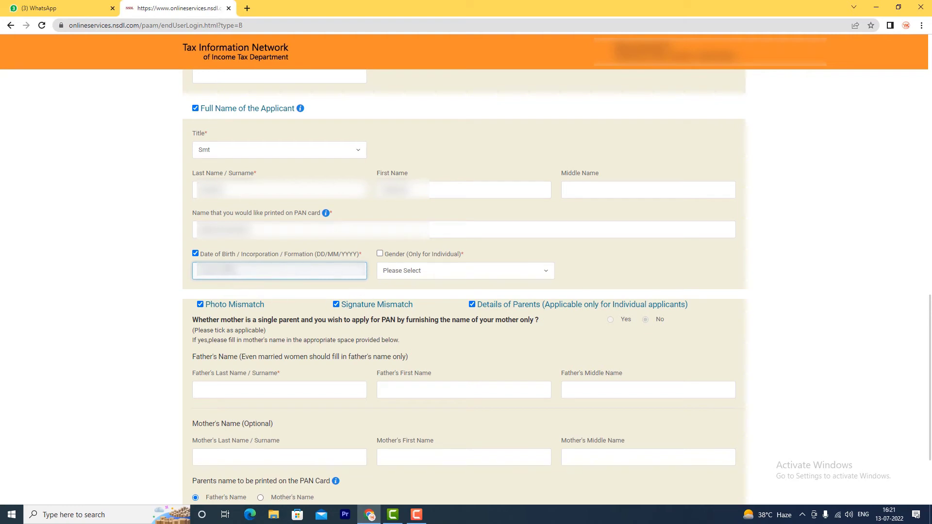
click(380, 254)
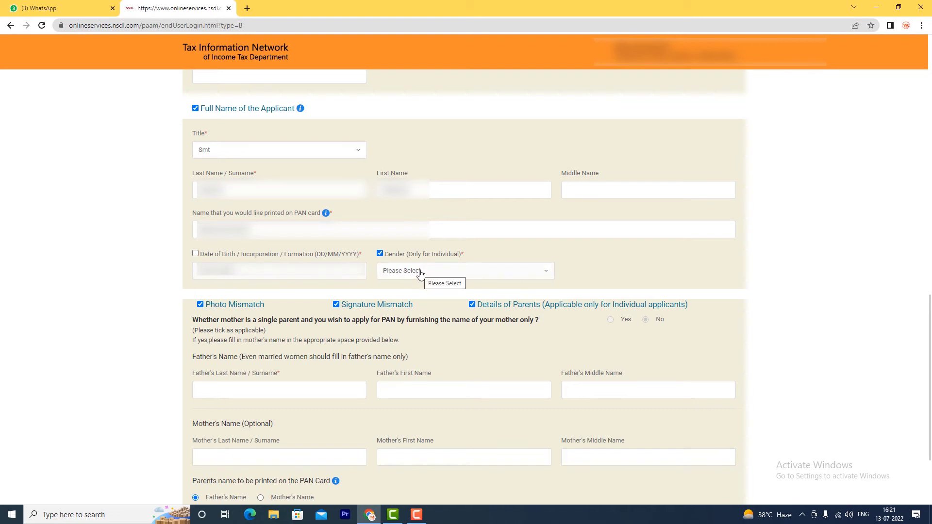
click(420, 273)
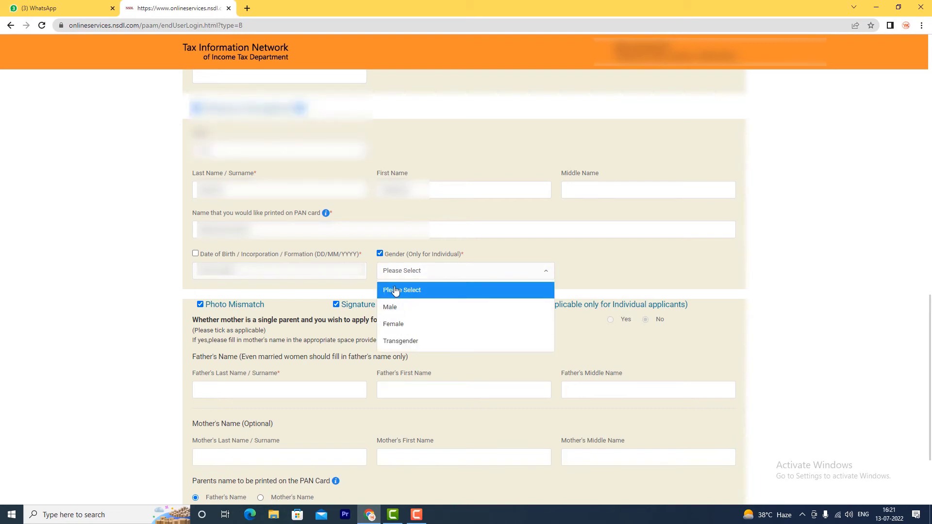
click(468, 248)
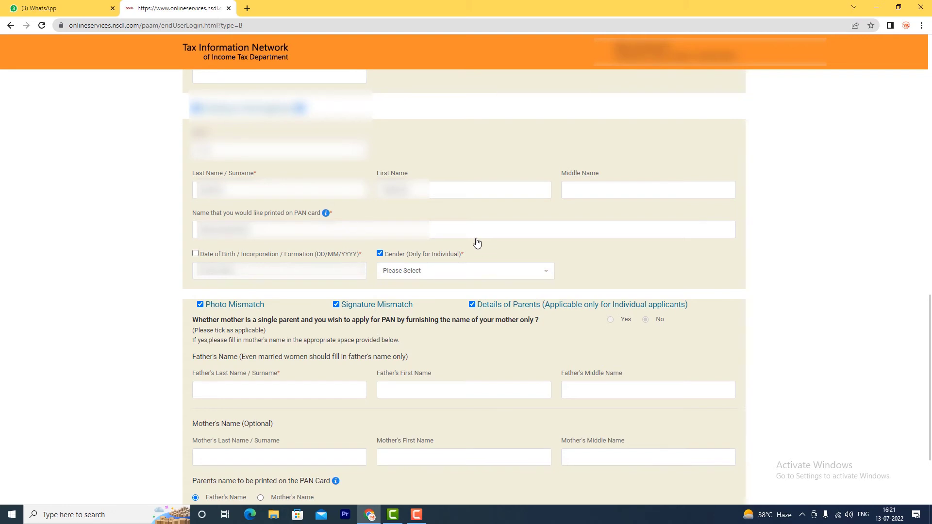
click(390, 257)
Examine the father's and mother's last, first and middle name fields in the parent details
scroll(392, 291, down, 3)
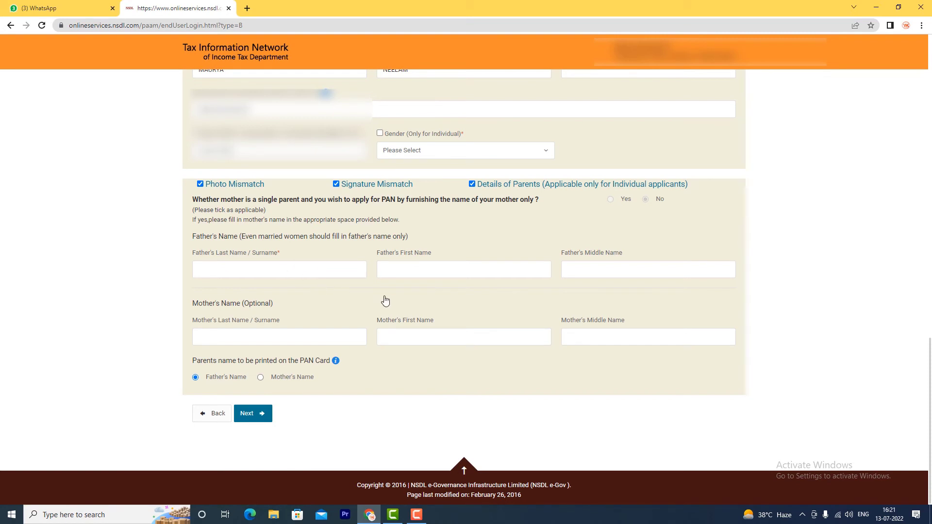
click(414, 268)
click(596, 275)
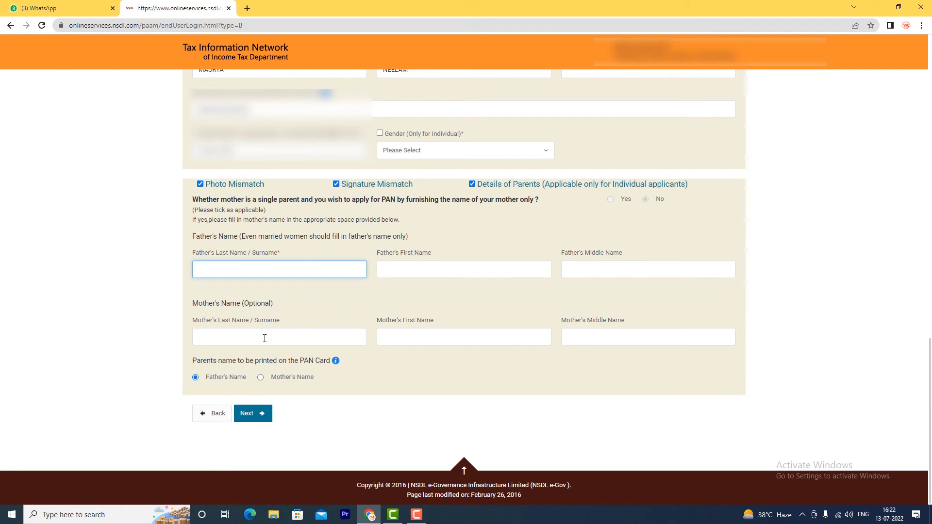
click(418, 342)
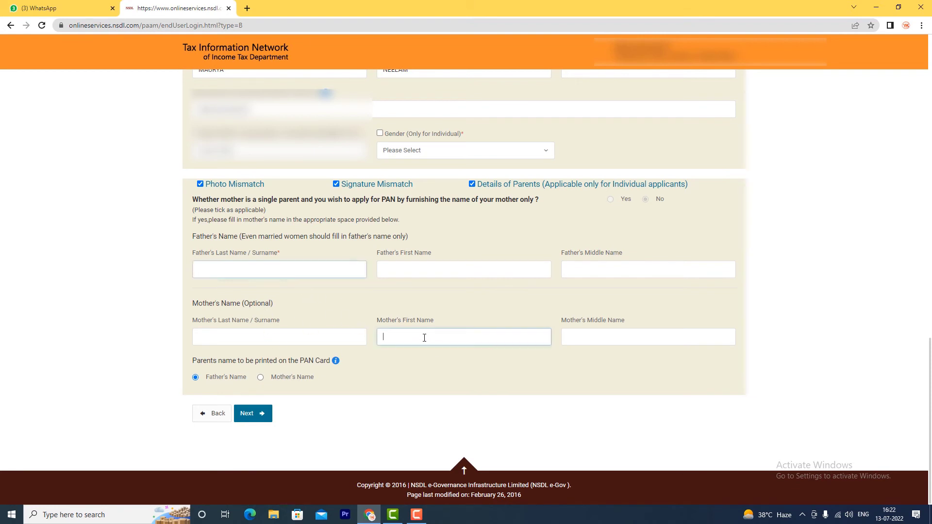
click(582, 336)
click(255, 338)
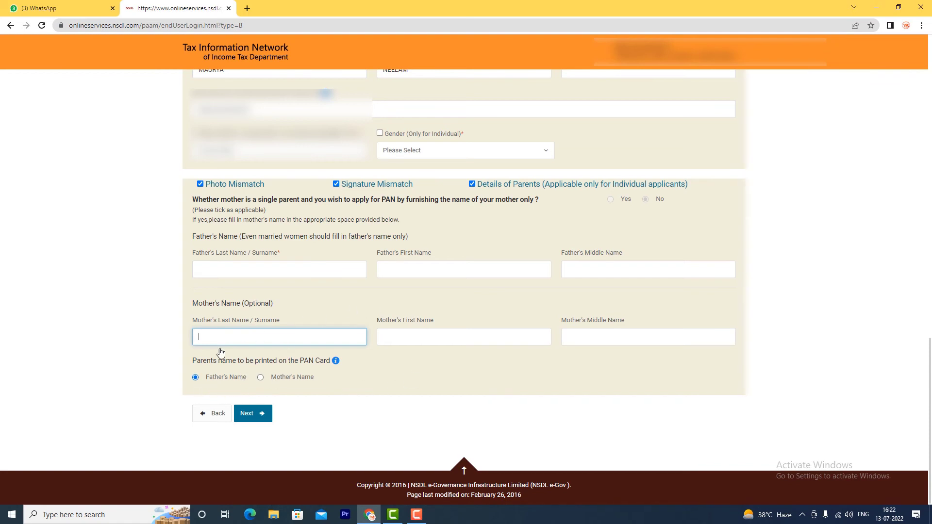
Choose the mother's name for printing on the PAN card and continue to the contact details
click(261, 378)
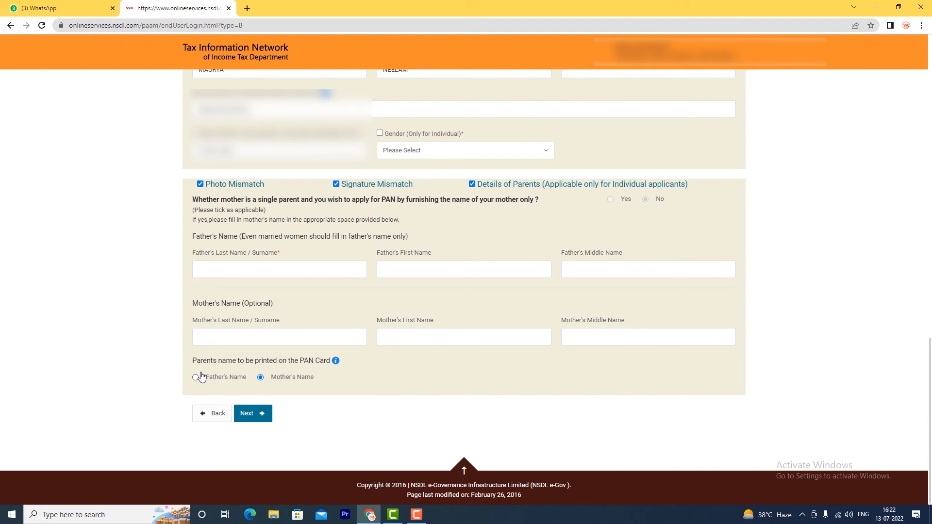
click(252, 413)
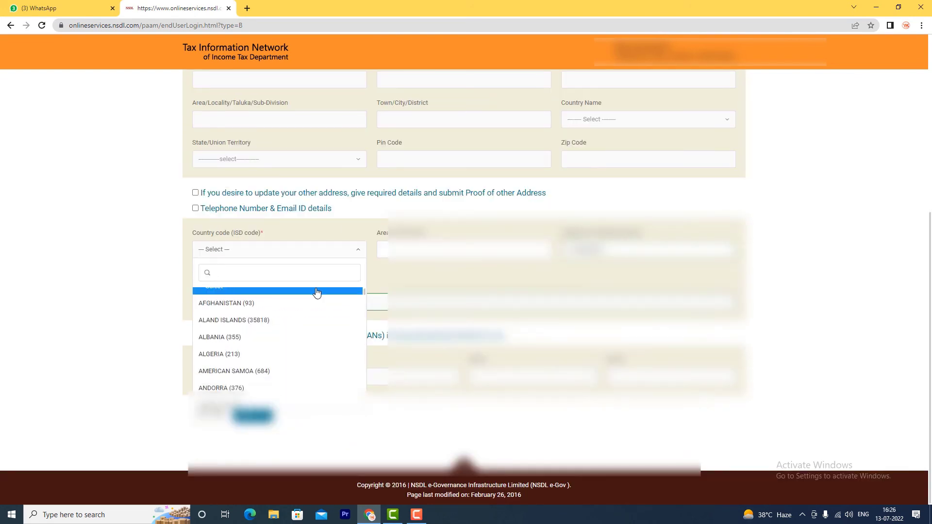
Set the telephone country code to INDIA (91) and continue to the document details
scroll(318, 296, down, 10)
scroll(316, 302, down, 10)
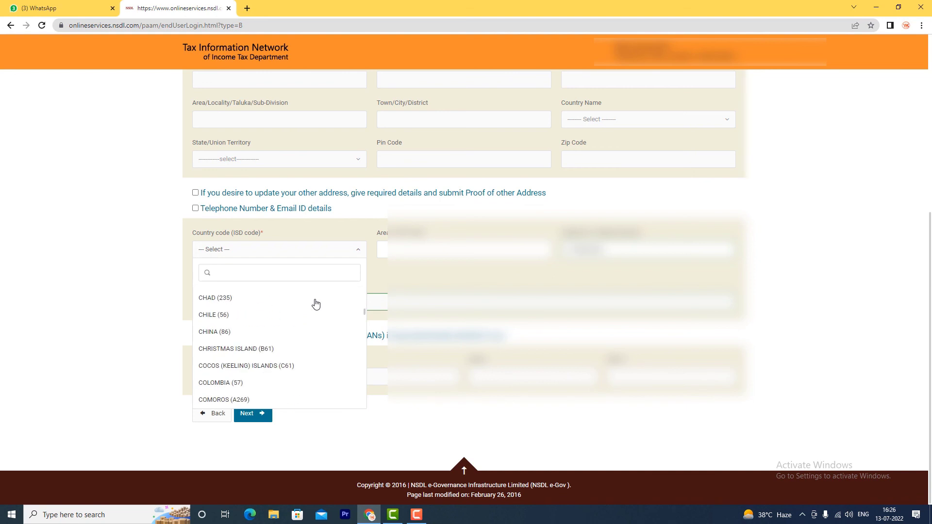
scroll(315, 304, down, 10)
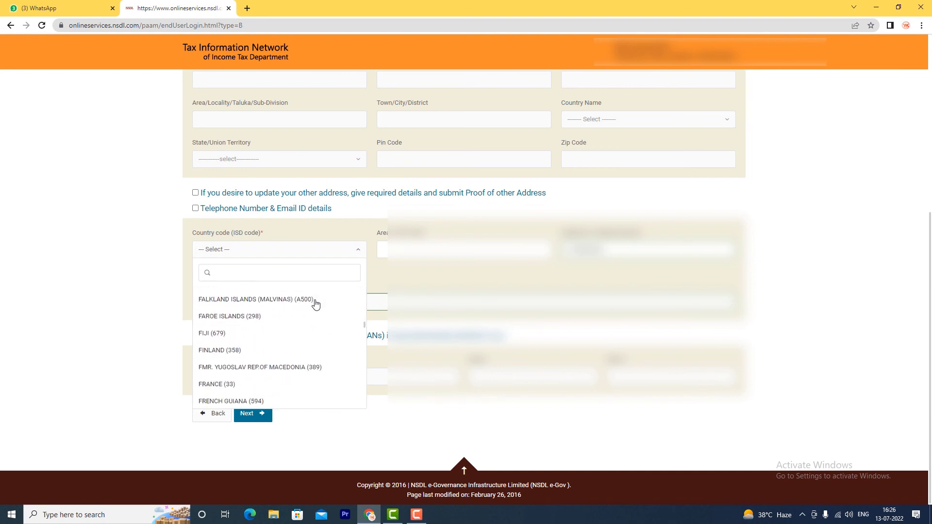
scroll(304, 328, down, 5)
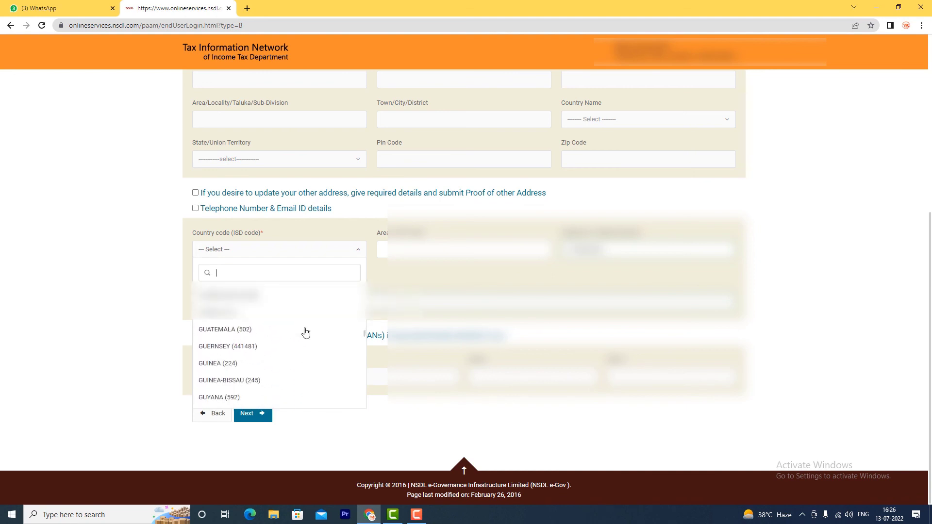
click(222, 341)
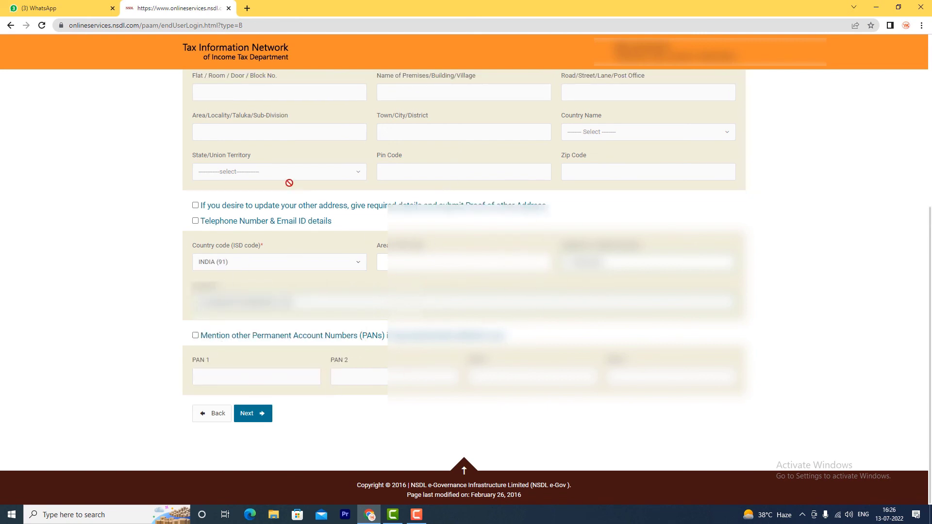
click(253, 413)
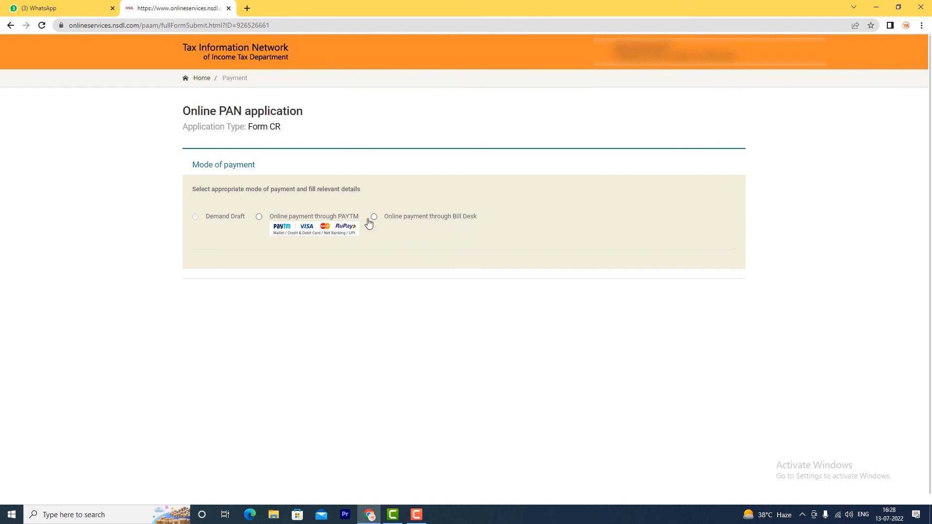
Select online payment through PAYTM as the mode of payment and review the payment charges
click(258, 217)
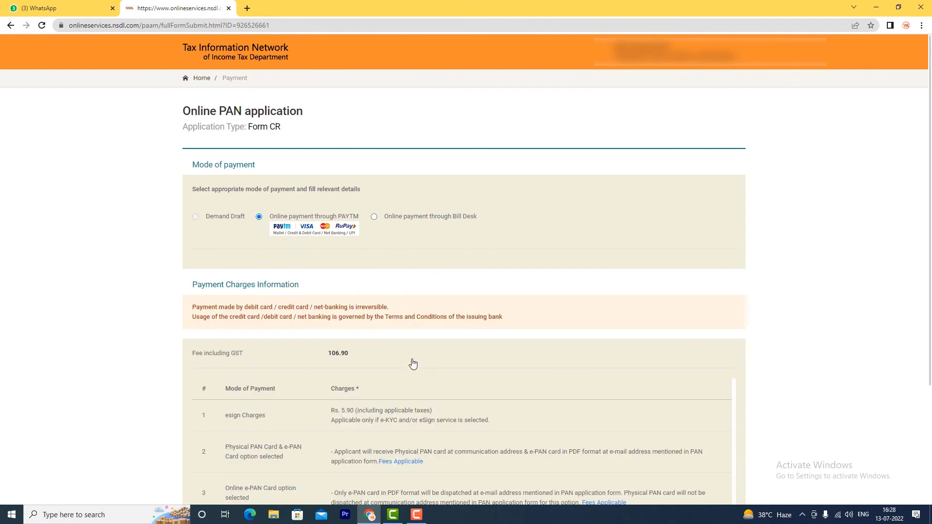
scroll(419, 383, down, 2)
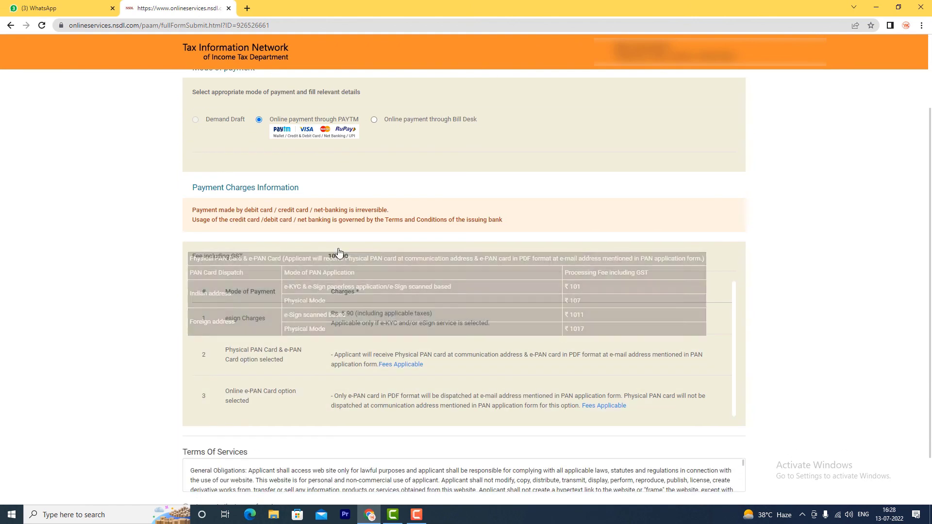